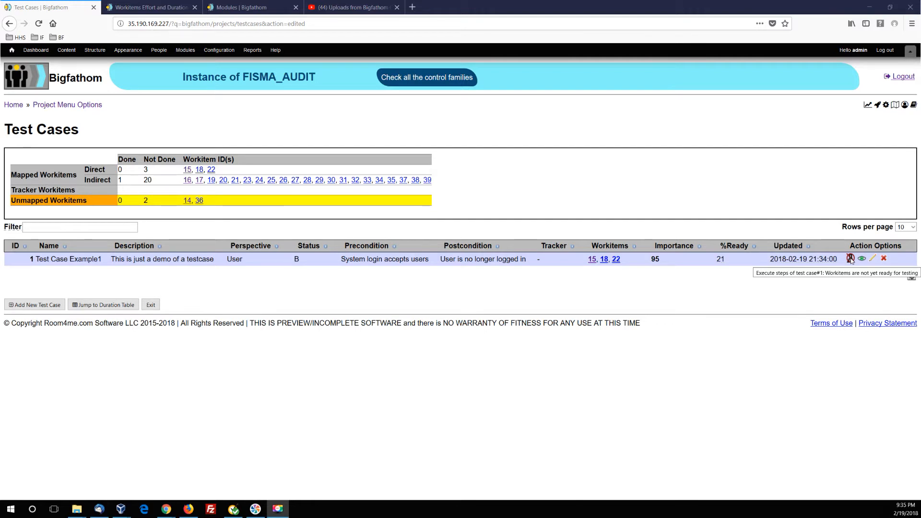
Remove workitem 15 from the directly tested workitems of Test Case Example1 and save the test case updates.
click(872, 259)
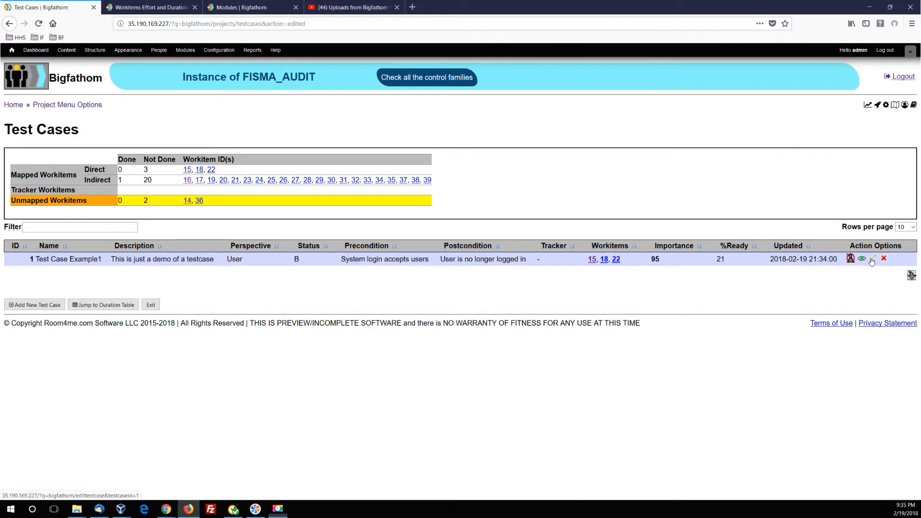
scroll(377, 291, down, 5)
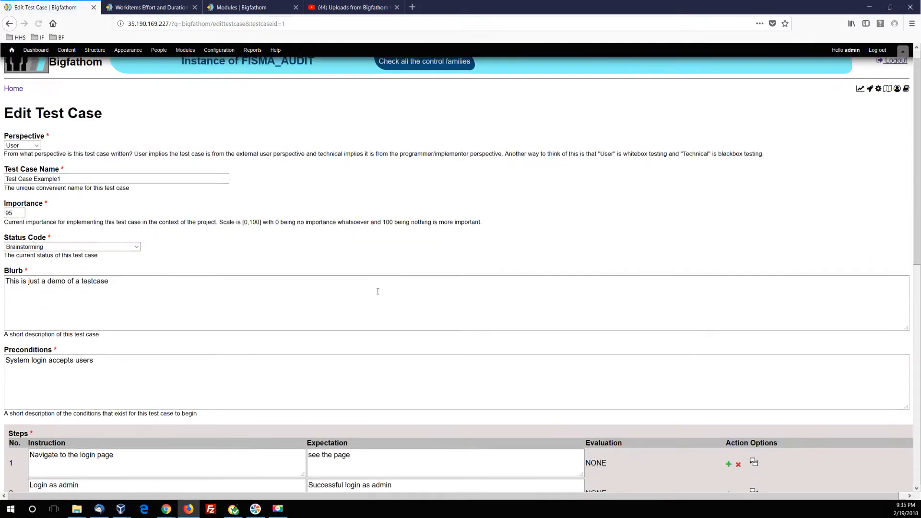
scroll(377, 292, down, 5)
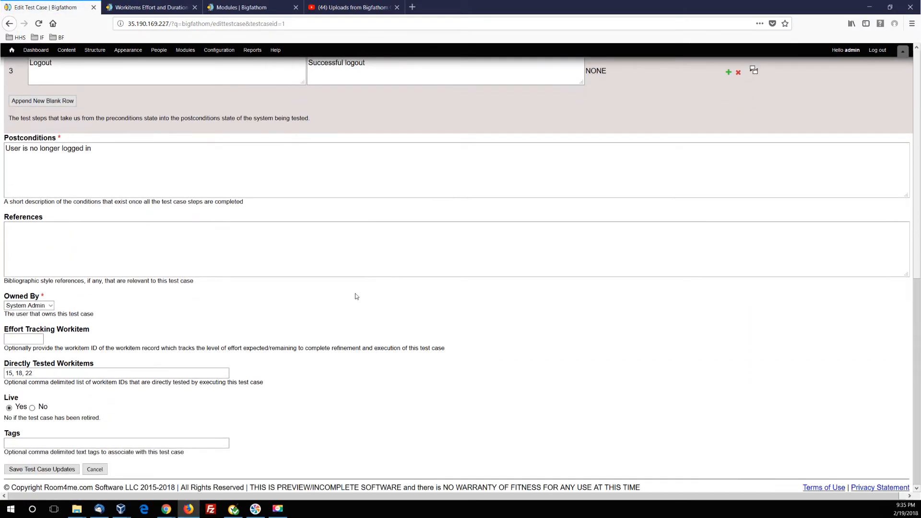
click(33, 377)
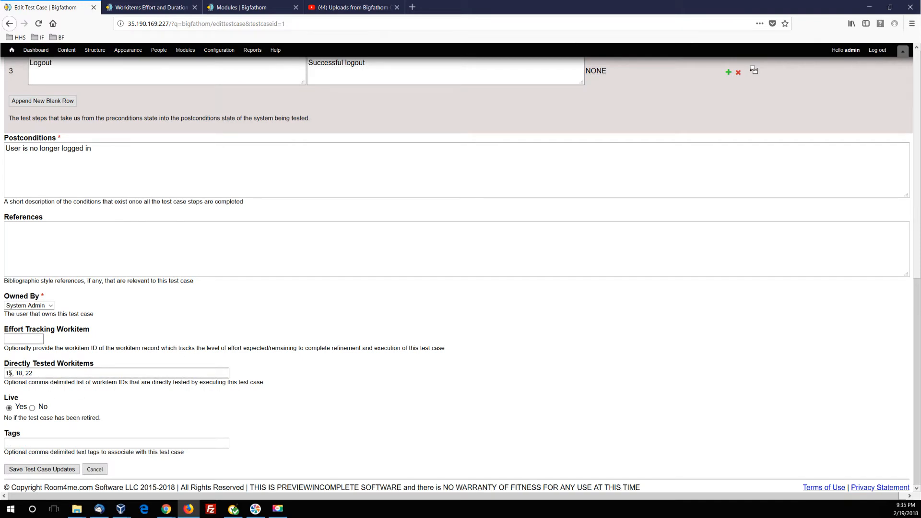
drag(16, 373, 4, 373)
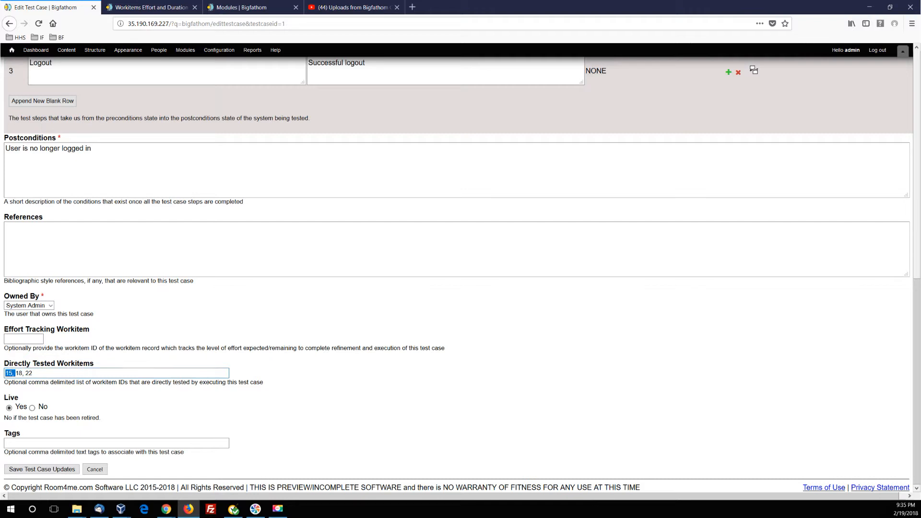
key(BackSpace)
click(357, 410)
click(29, 470)
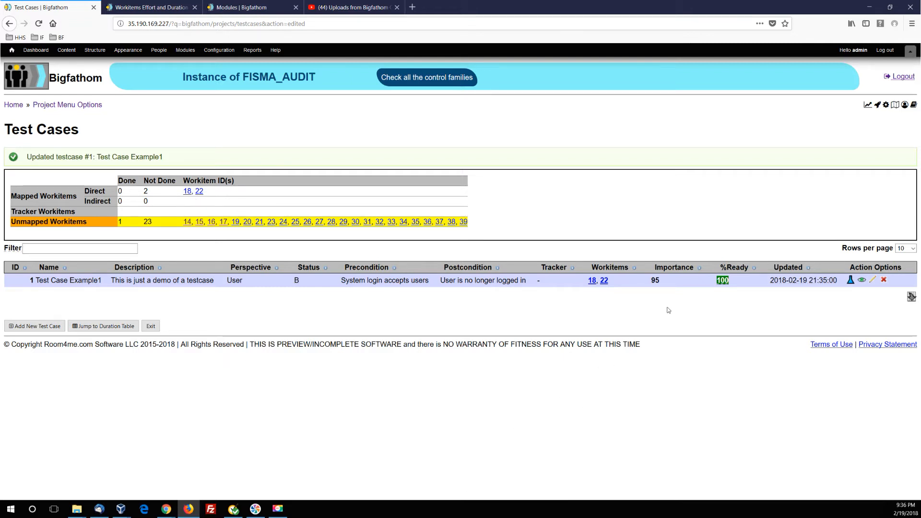
Execute Test Case Example1 and evaluate steps 1 and 2 as PASS and step 3 (Logout) as FAIL.
click(850, 282)
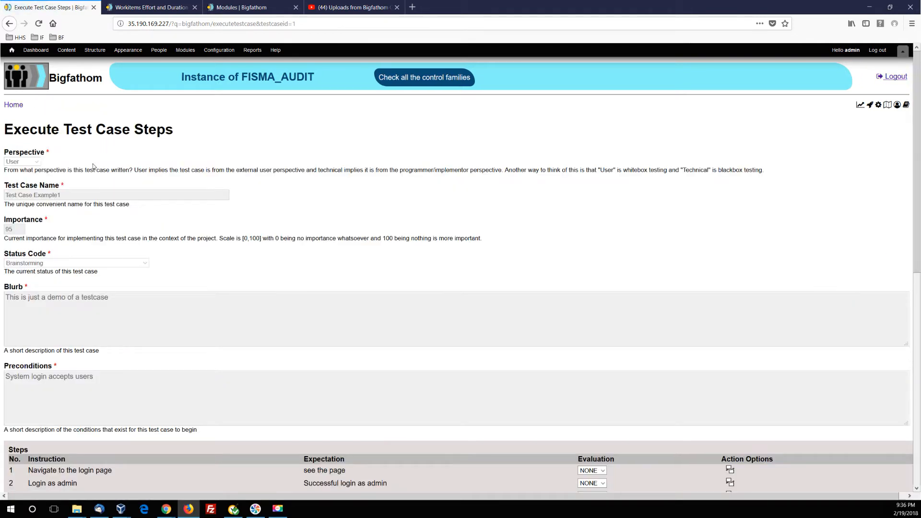
scroll(38, 163, down, 3)
scroll(37, 164, down, 4)
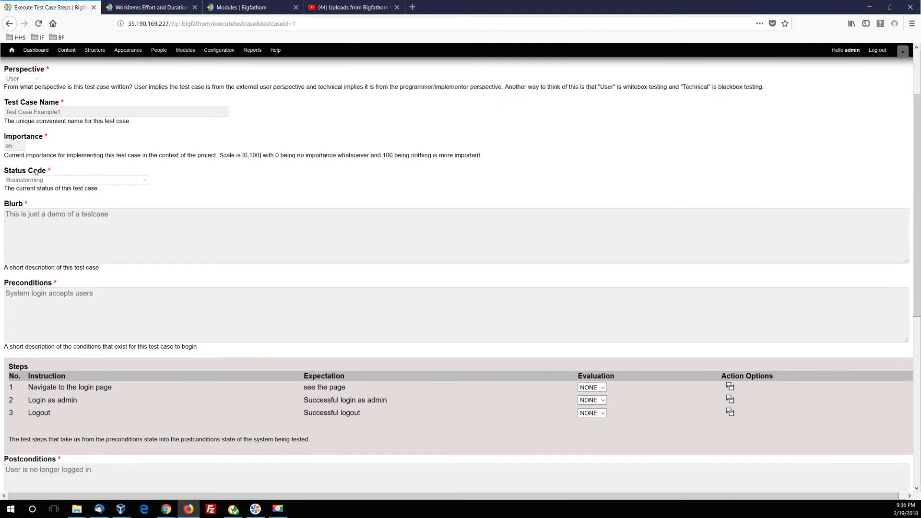
scroll(30, 254, down, 1)
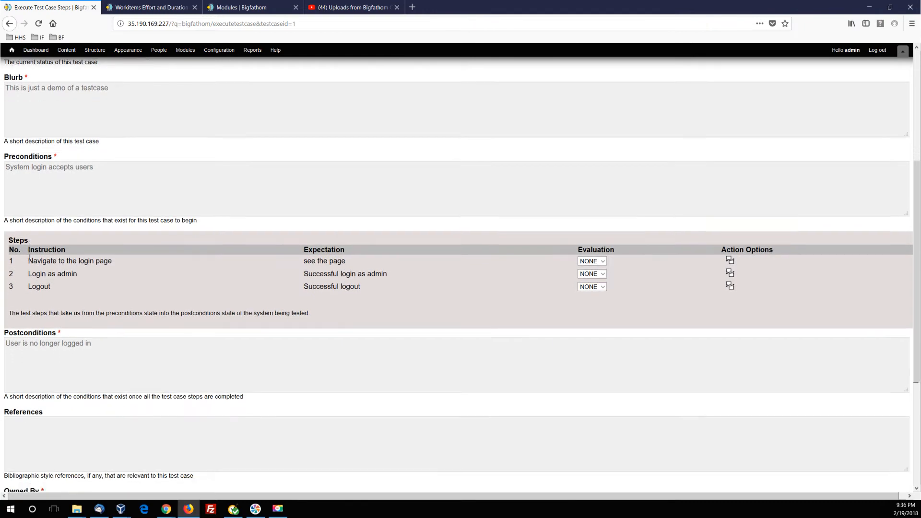
click(602, 223)
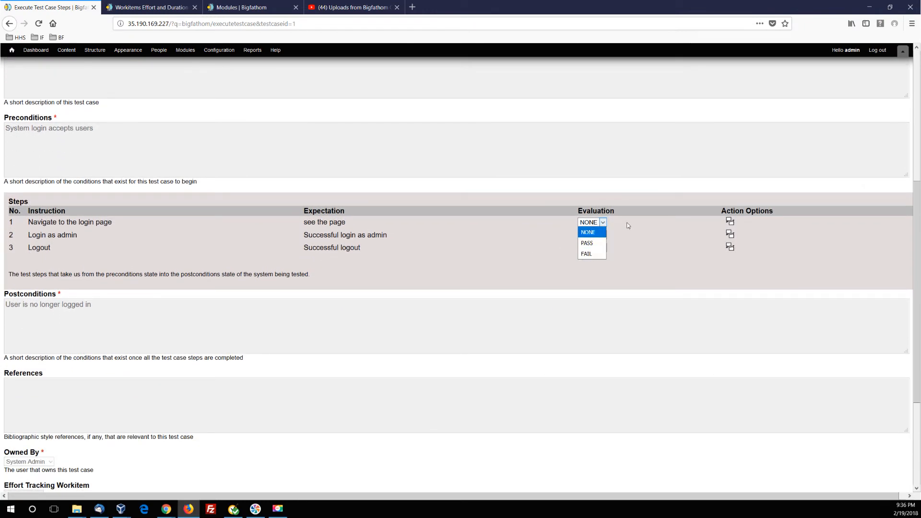
click(626, 225)
click(595, 222)
click(587, 244)
click(603, 235)
click(595, 255)
click(600, 247)
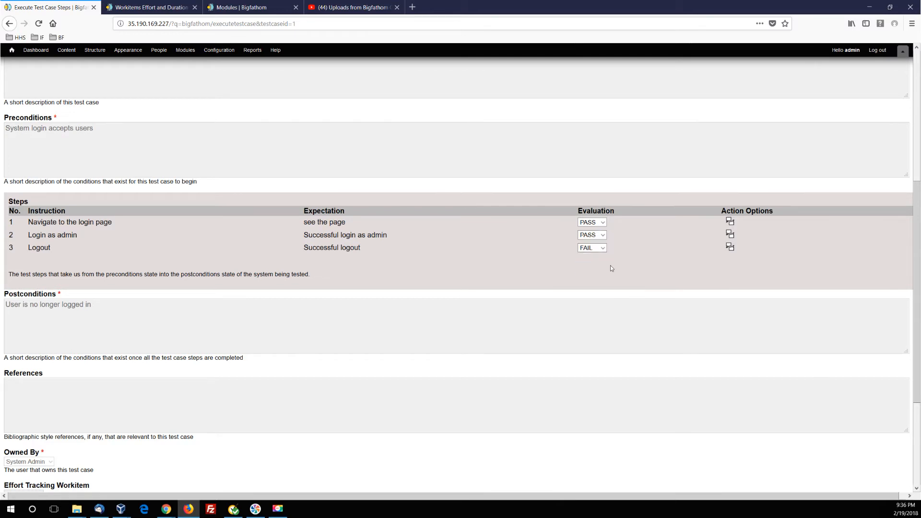
Start a new comment thread for step 3 titled "Cannot log out" with the text "Tried to logout --- got 404".
click(729, 248)
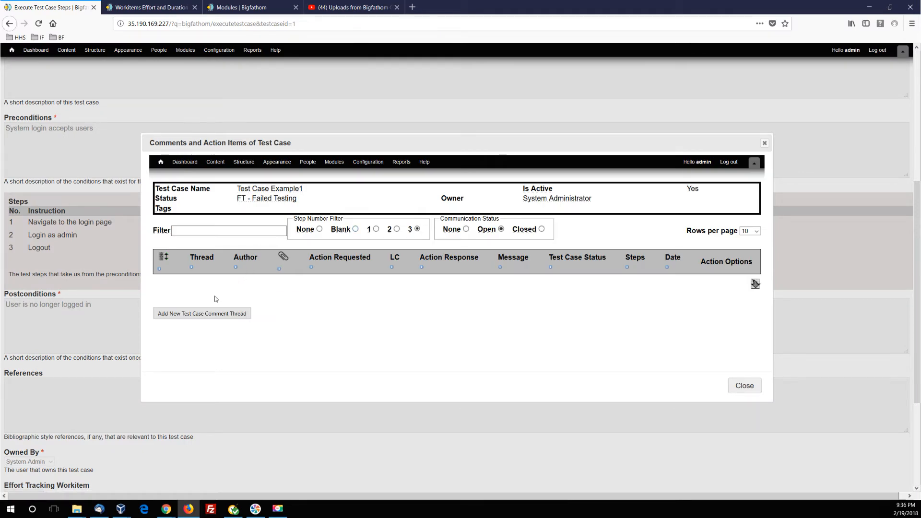
click(197, 317)
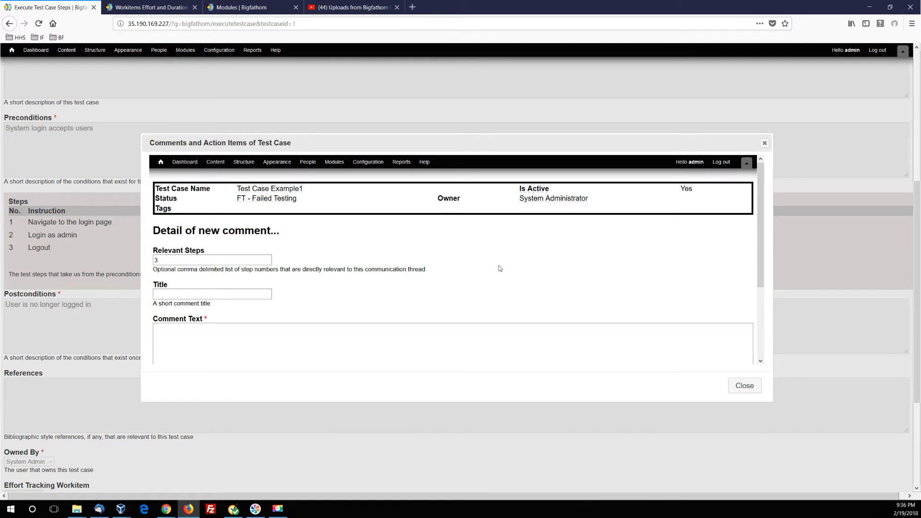
text(Cannot log out)
click(317, 354)
scroll(221, 312, down, 2)
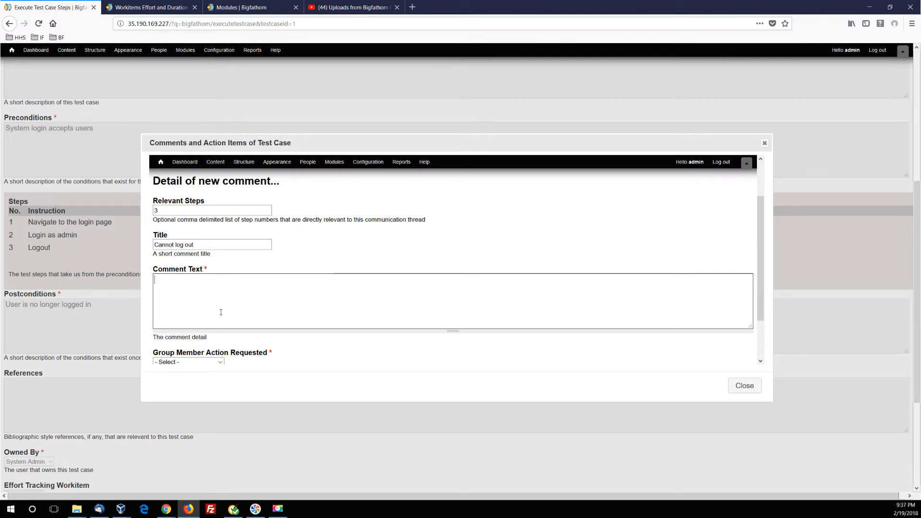
text(Tried to logout --- got)
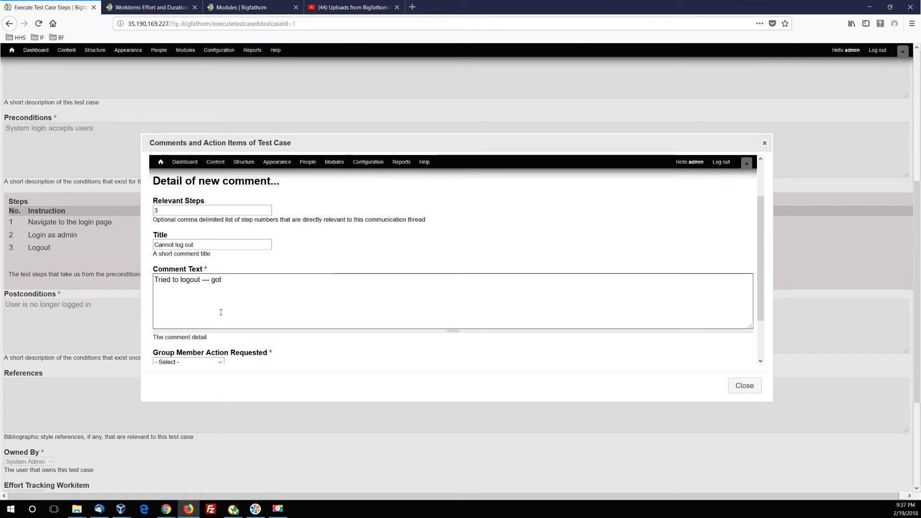
text( 404)
scroll(333, 242, down, 5)
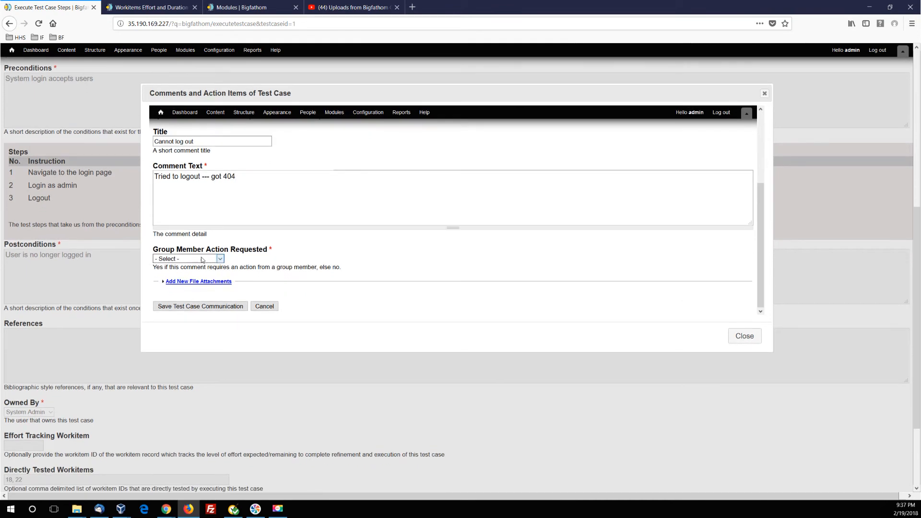
Set the comment's requested group member action to Yes (High concern), save it, and exit to the test case list.
click(201, 259)
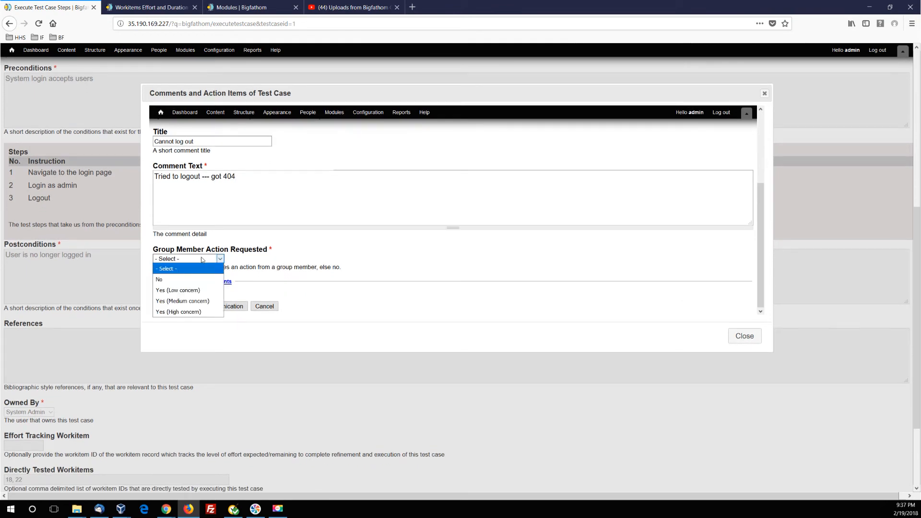
click(181, 312)
click(196, 283)
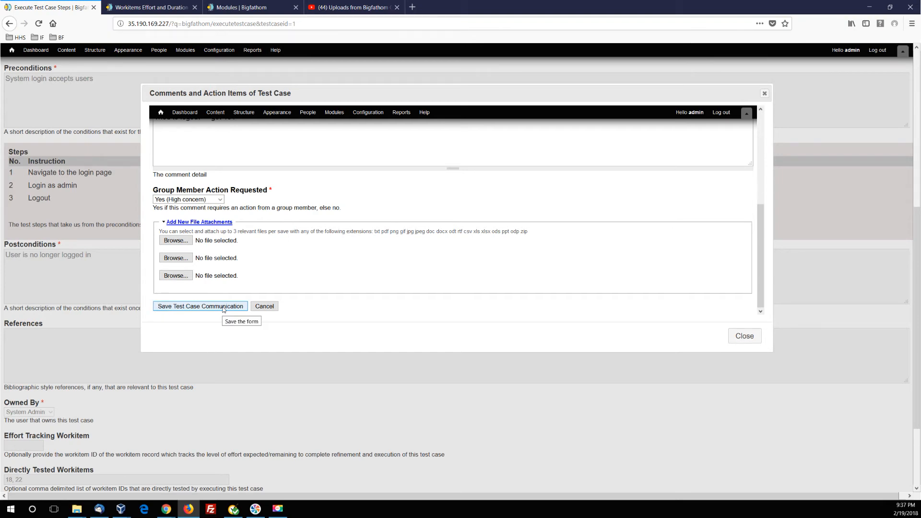
click(199, 306)
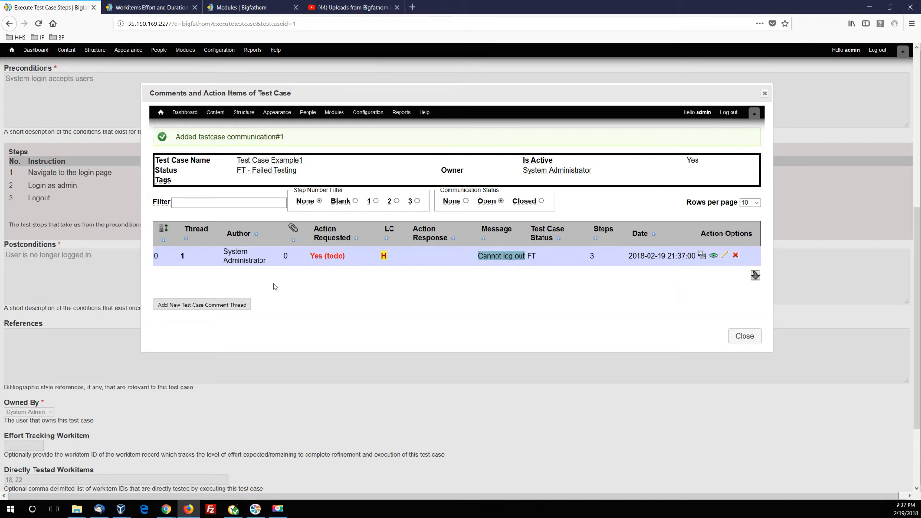
click(752, 338)
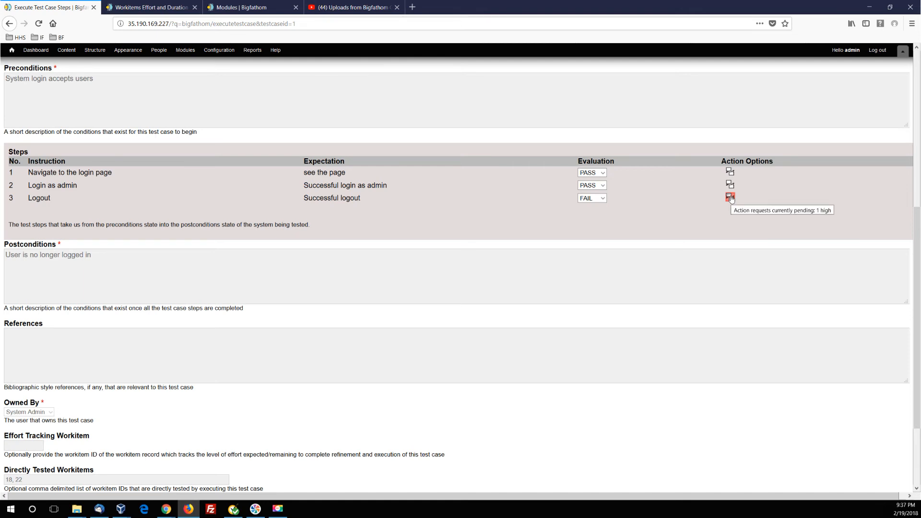
scroll(552, 207, down, 3)
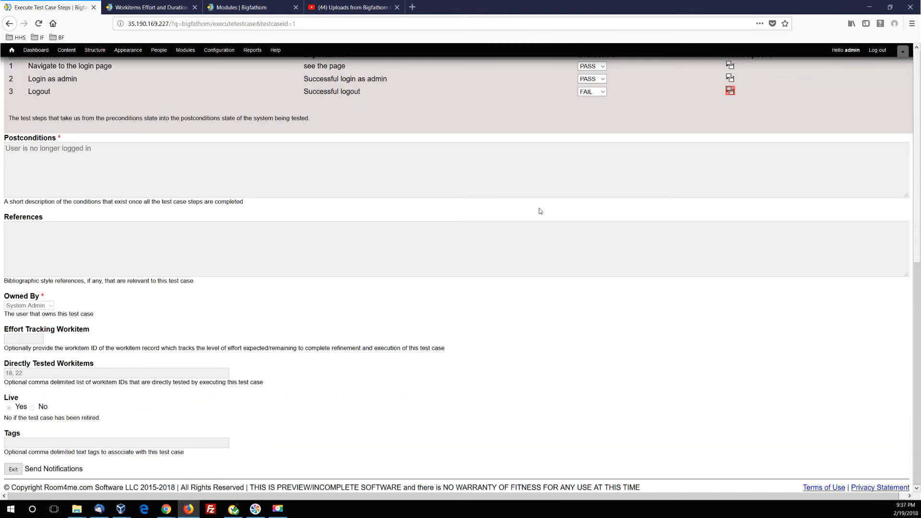
click(13, 469)
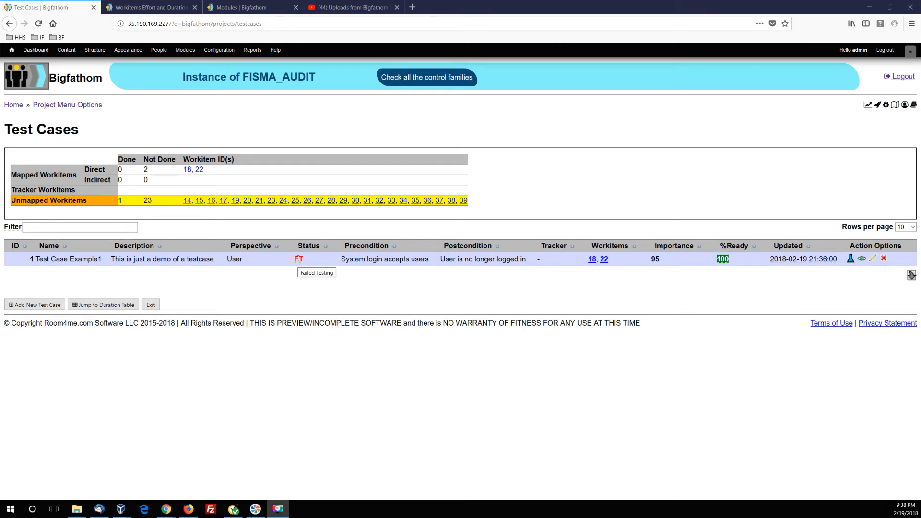
Reopen the execution of Test Case Example1 and write the reply "Fixed please retest" to step 3's "Cannot log out" comment.
click(850, 259)
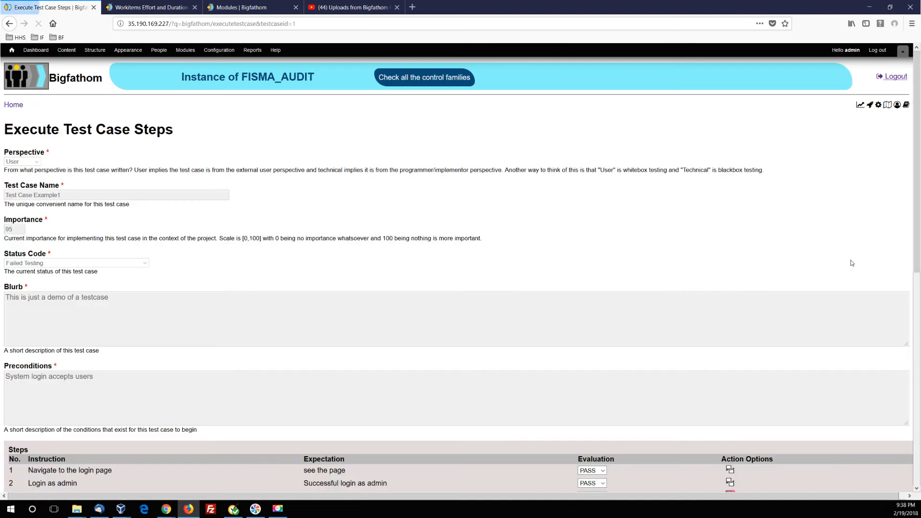
scroll(379, 284, down, 5)
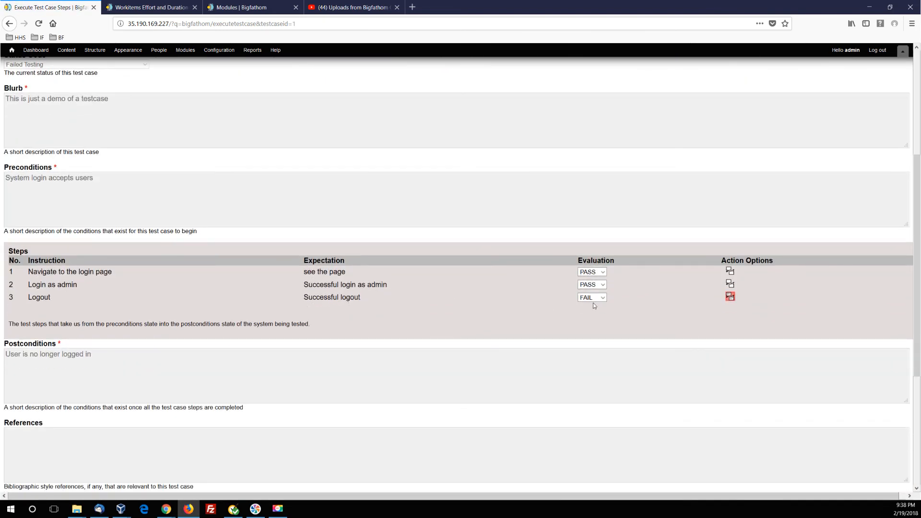
click(729, 296)
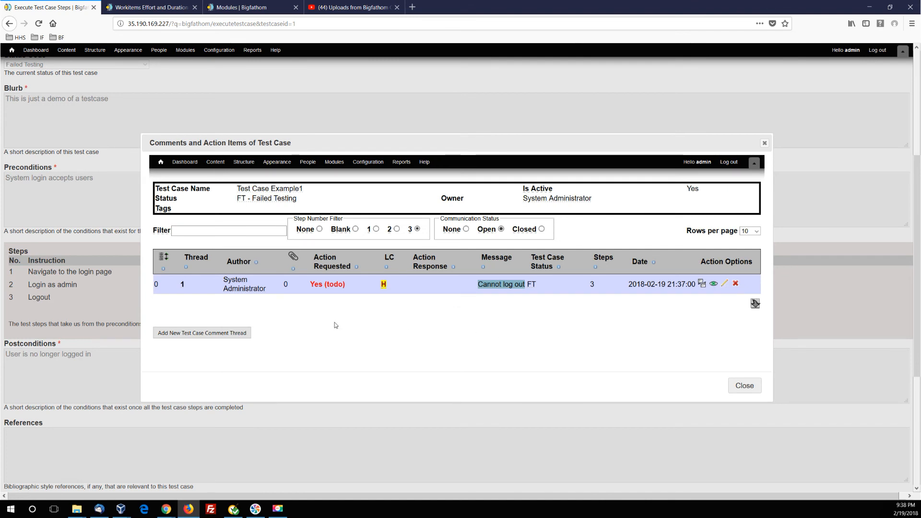
click(700, 283)
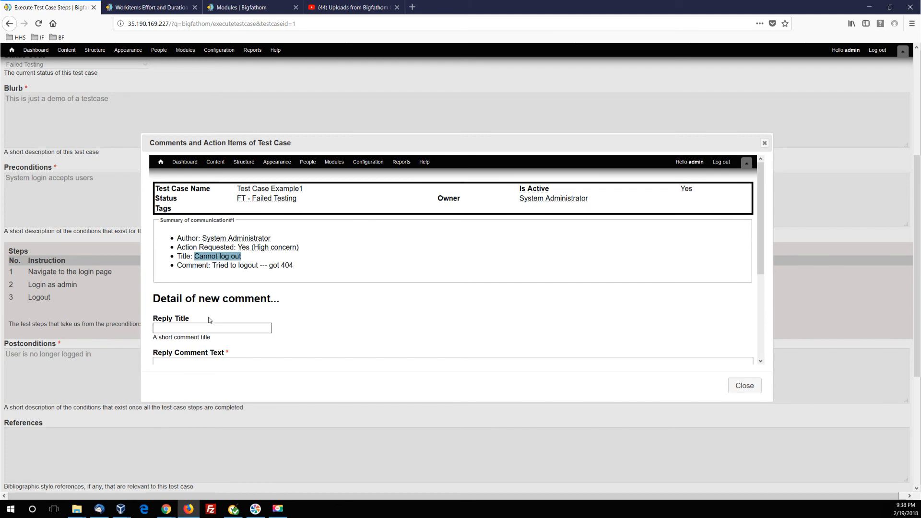
scroll(208, 319, down, 5)
click(173, 240)
text(Fix)
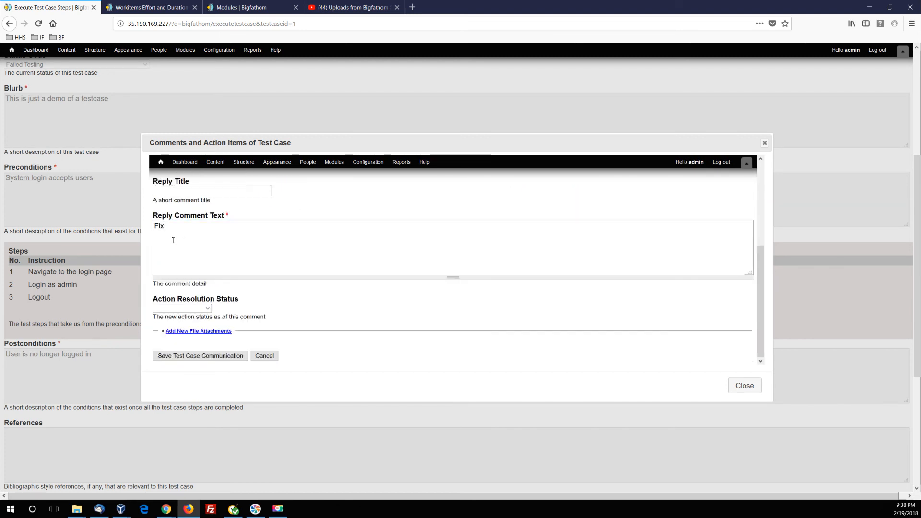
text(ed please retest)
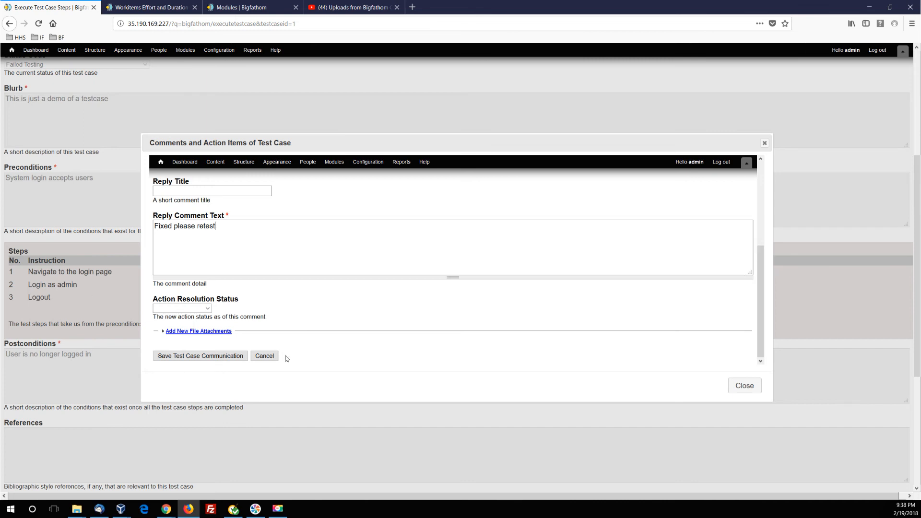
Set the reply's action resolution status to Resolved, then save the reply and close the comments.
click(173, 309)
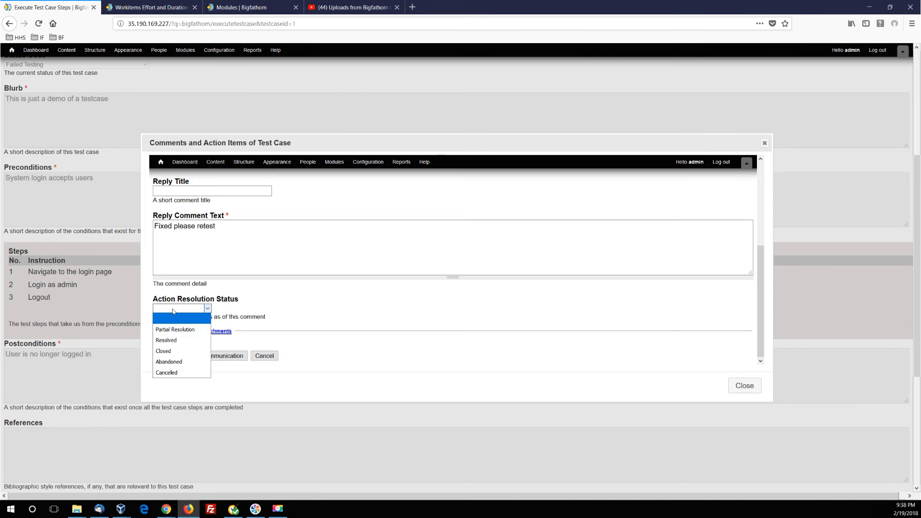
click(169, 340)
click(201, 357)
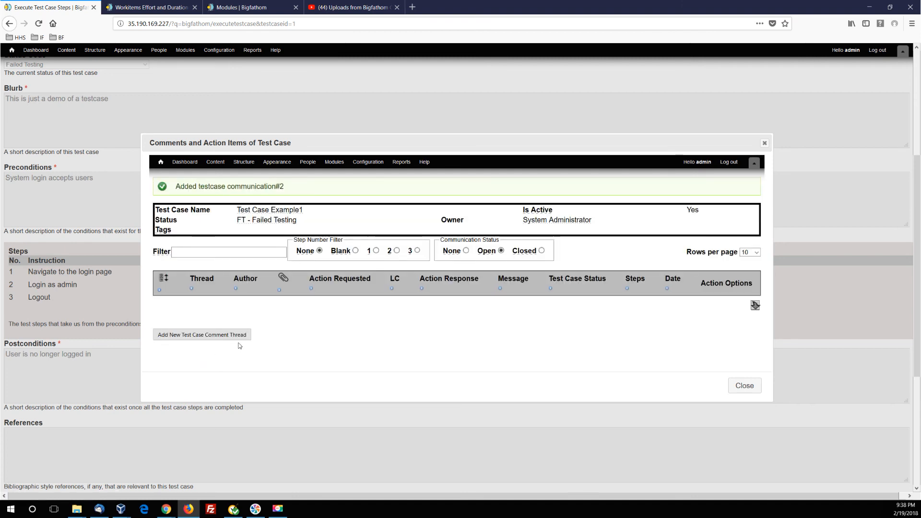
click(742, 385)
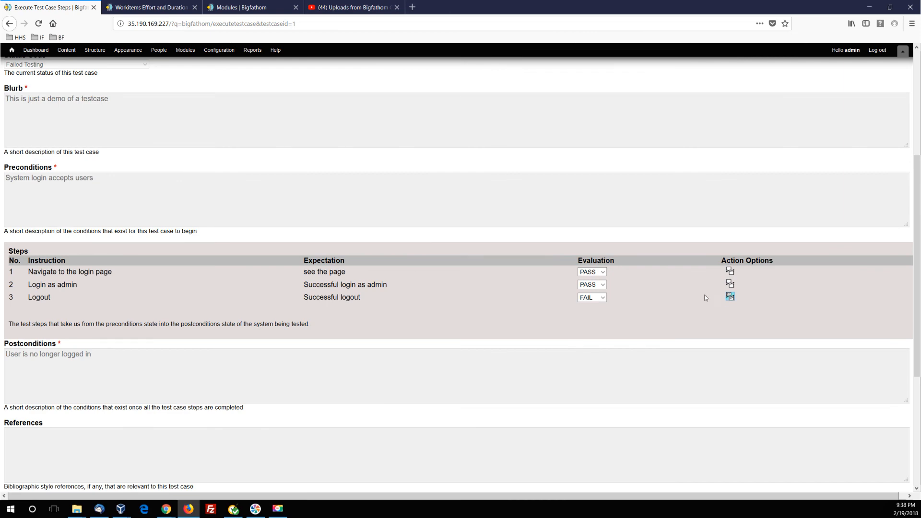
Change the evaluation of step 3 (Logout) to PASS and exit to check the test case's status in the list.
click(599, 297)
click(586, 318)
scroll(331, 319, down, 4)
click(14, 470)
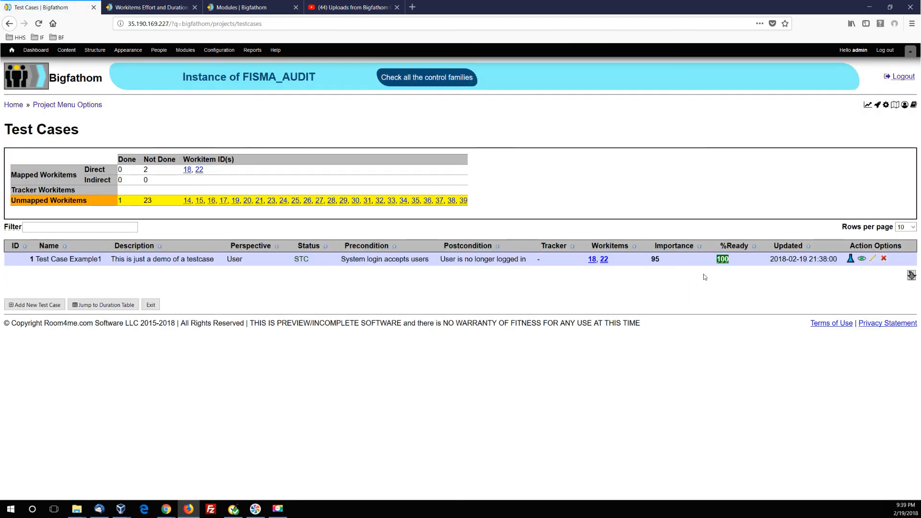
mouse_move(297, 261)
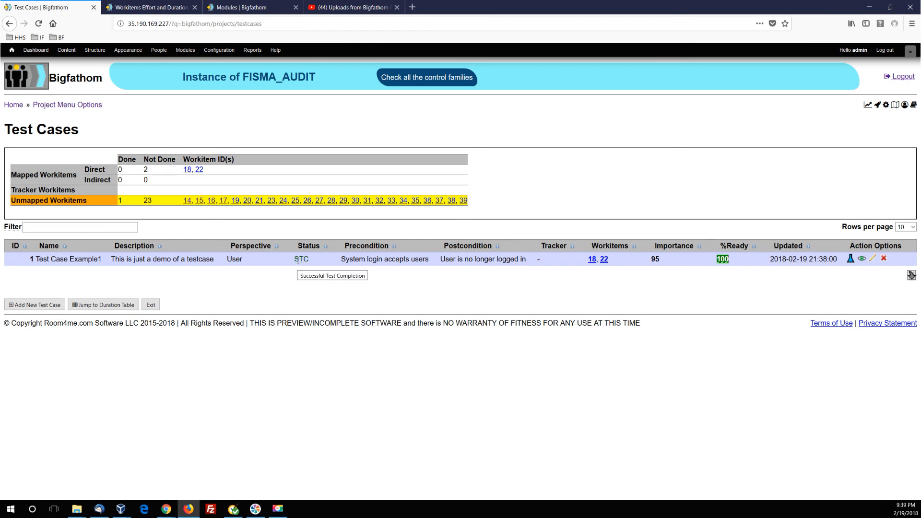